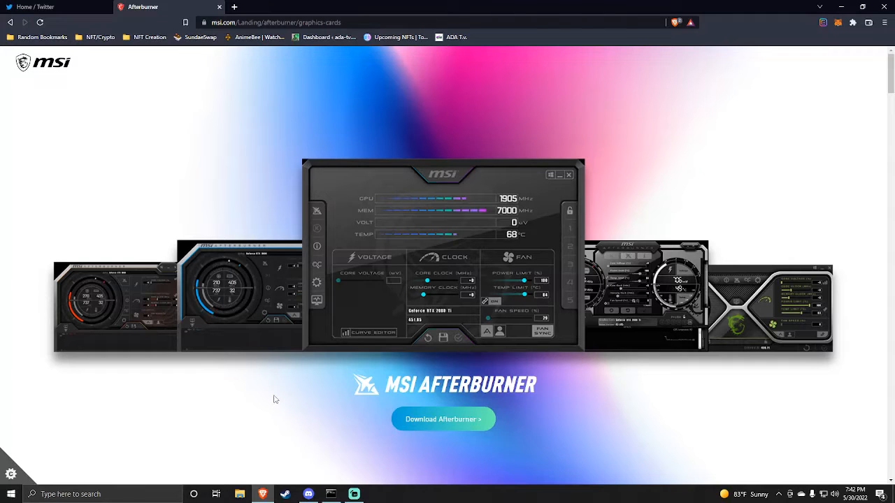
Download the MSI Afterburner setup archive and save it to the Desktop.
{"action": "left_click", "coordinate": [450, 422]}
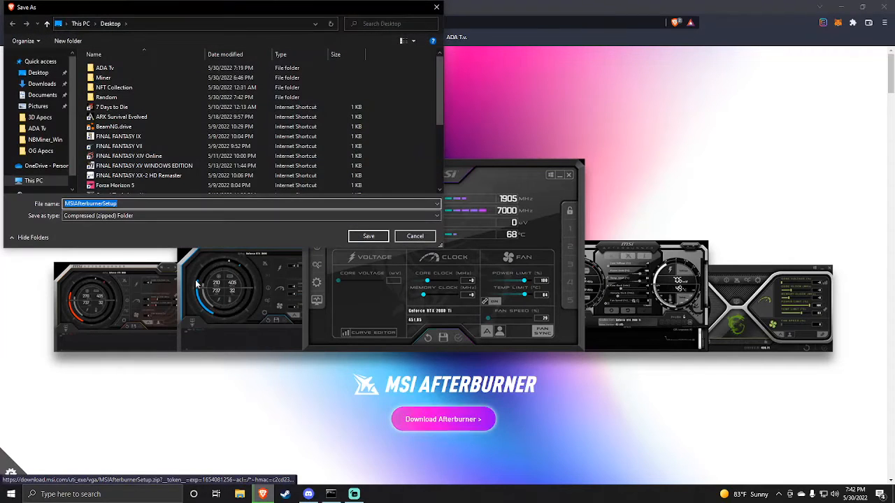
{"action": "left_click", "coordinate": [31, 73]}
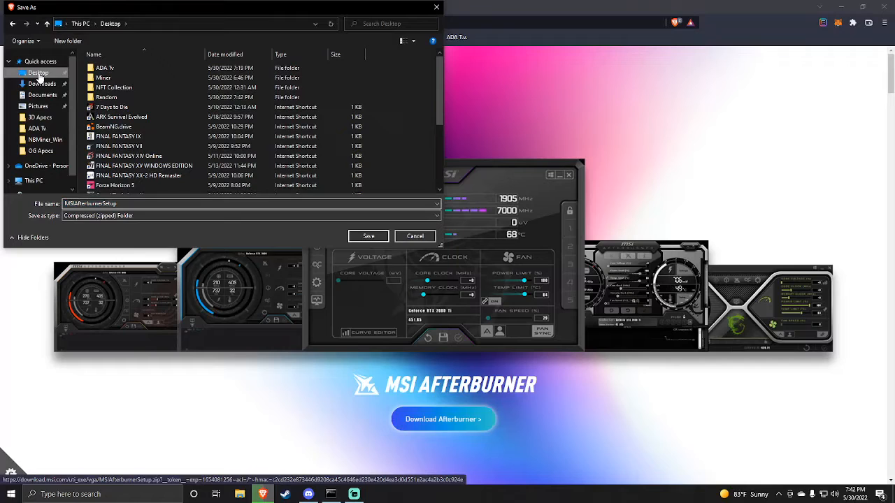
{"action": "left_click", "coordinate": [368, 236]}
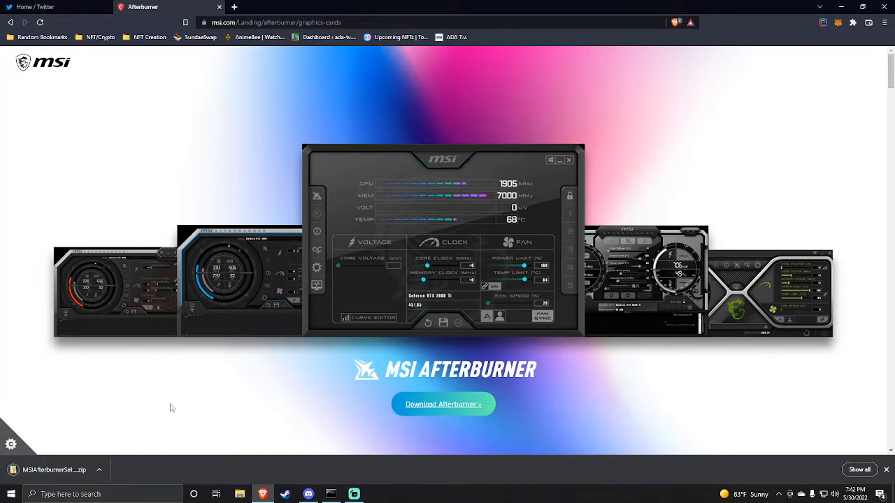
Open the downloaded MSIAfterburnerSetup archive and run the MSIAfterburnerSetup464 installer.
{"action": "left_click", "coordinate": [71, 471]}
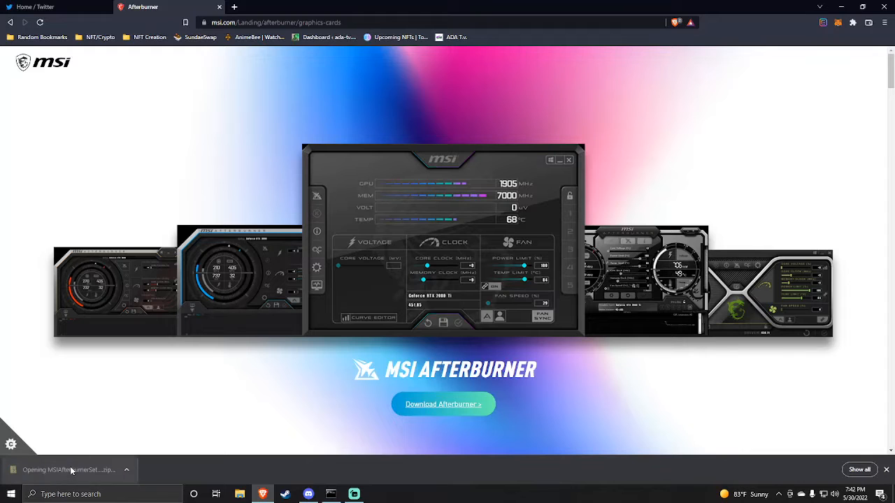
{"action": "left_click", "coordinate": [288, 210]}
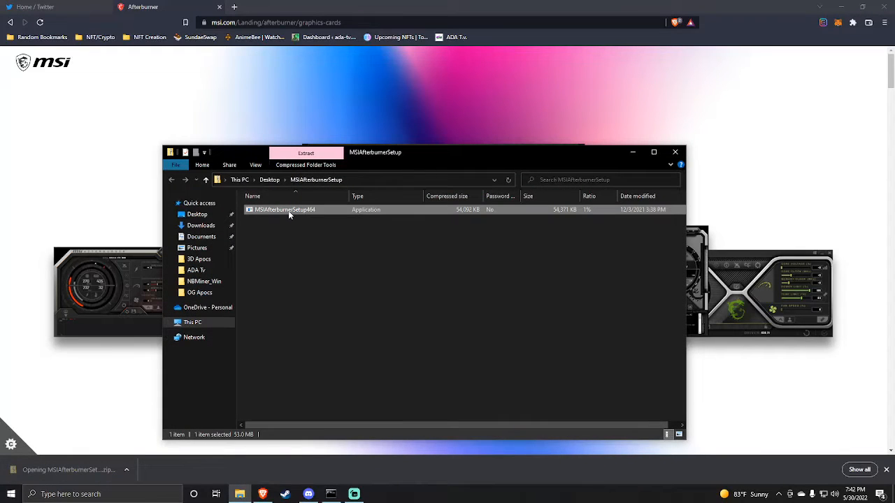
{"action": "double_click", "coordinate": [288, 210]}
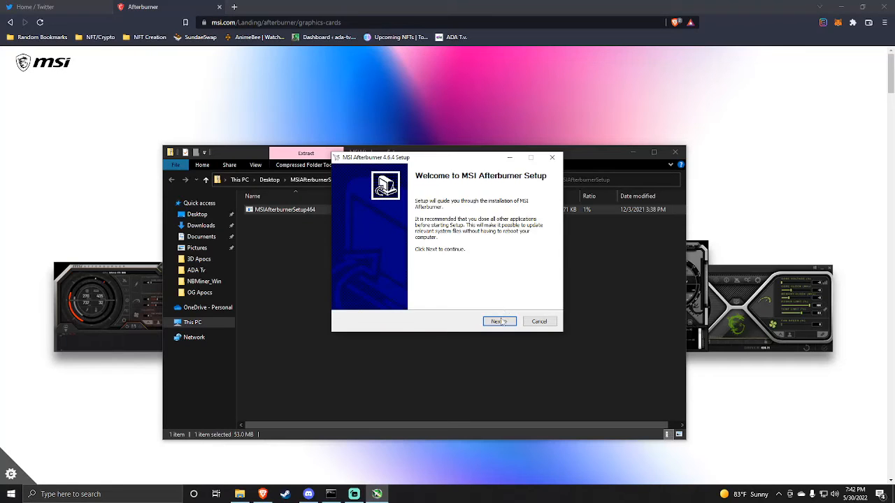
Proceed past the setup welcome page and accept the terms of the License Agreement.
{"action": "left_click", "coordinate": [500, 321]}
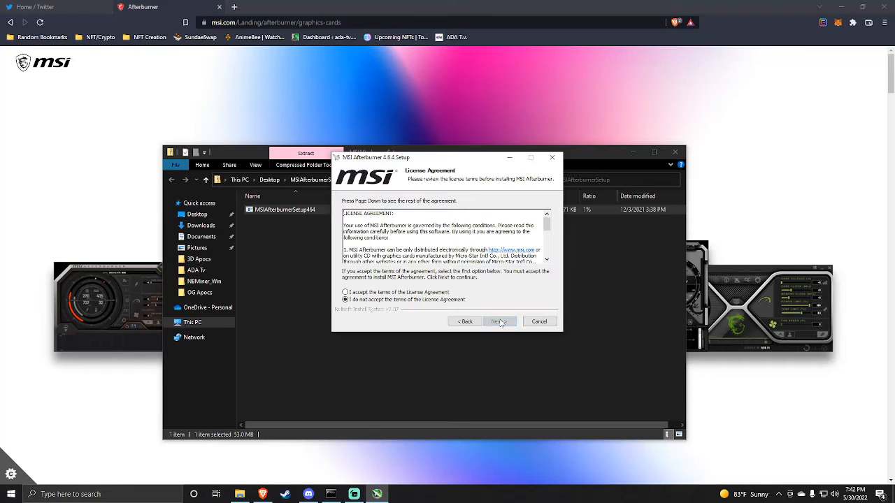
{"action": "left_click", "coordinate": [422, 293]}
{"action": "left_click", "coordinate": [498, 321]}
Exclude RivaTuner Statistics Server from the components to install, keeping only MSI Afterburner.
{"action": "left_click", "coordinate": [499, 321]}
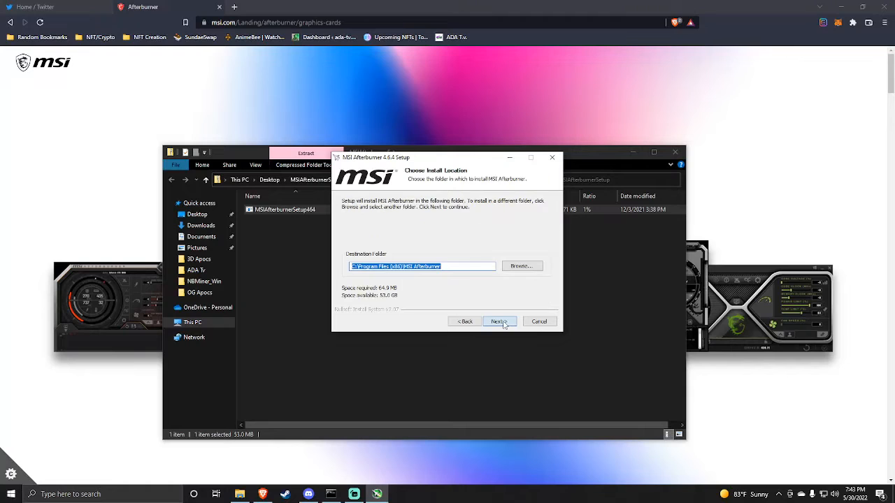
{"action": "left_click", "coordinate": [464, 322]}
{"action": "left_click", "coordinate": [419, 240]}
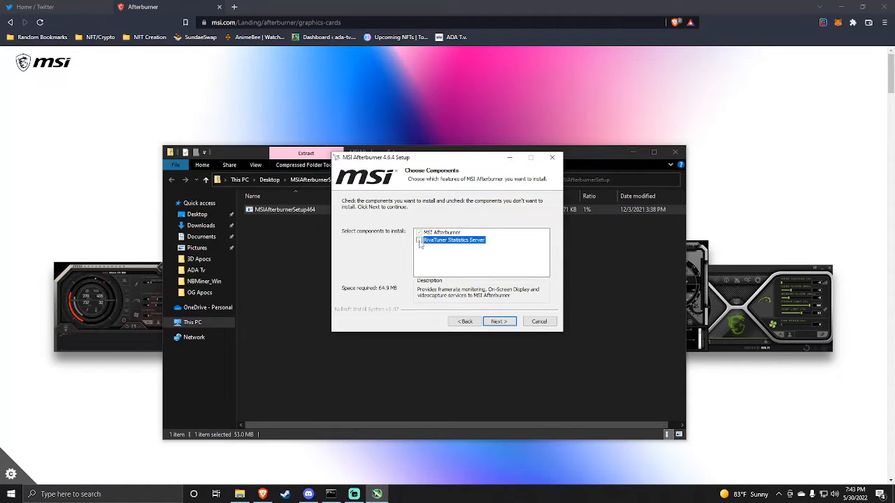
{"action": "left_click", "coordinate": [499, 322]}
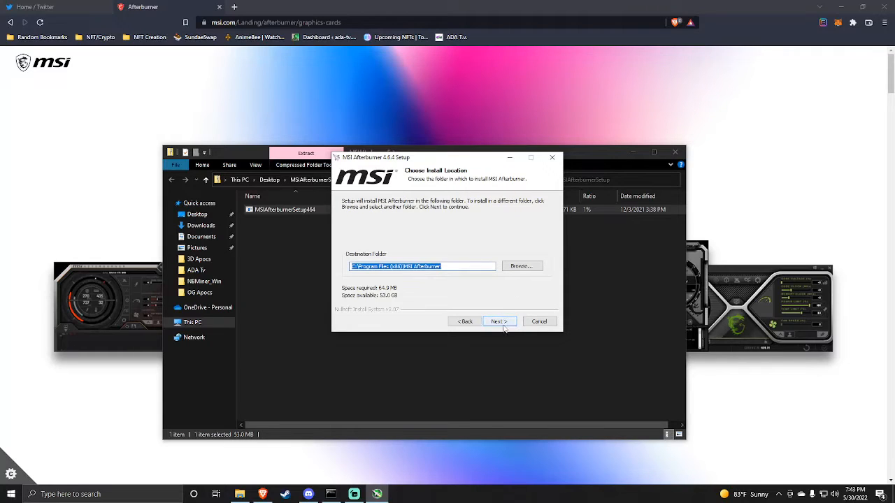
Install with the default destination and Start Menu folder, and finish setup with Run MSI Afterburner enabled and Show Readme disabled.
{"action": "left_click", "coordinate": [498, 323]}
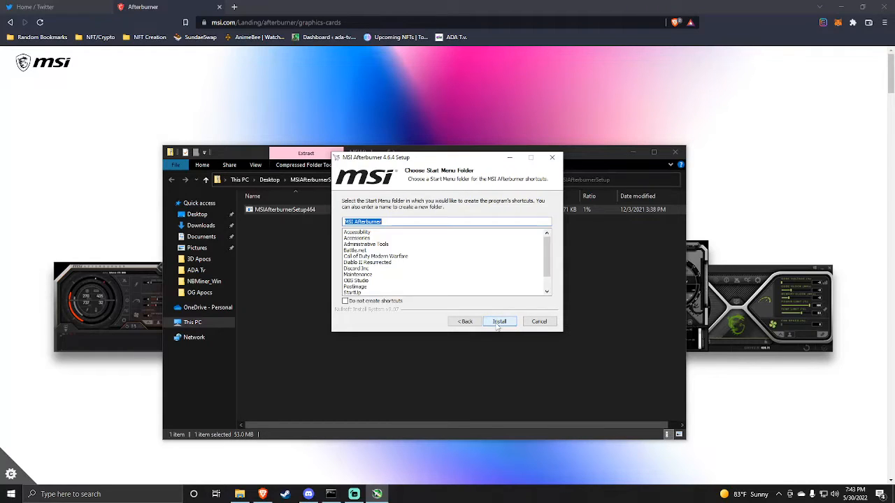
{"action": "left_click", "coordinate": [499, 323]}
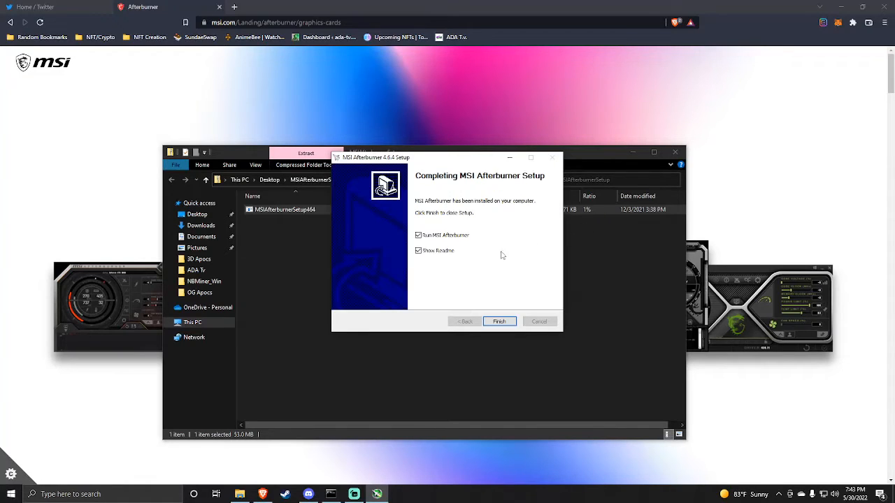
{"action": "left_click", "coordinate": [418, 250]}
{"action": "left_click", "coordinate": [499, 322]}
Close the installer's archive window, minimize the browser and position the Afterburner window over the desktop.
{"action": "left_click", "coordinate": [680, 154]}
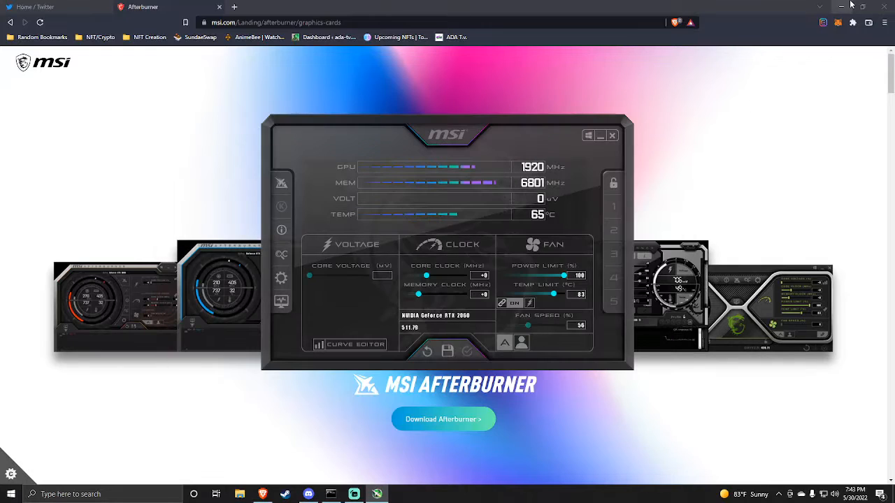
{"action": "left_click", "coordinate": [841, 7]}
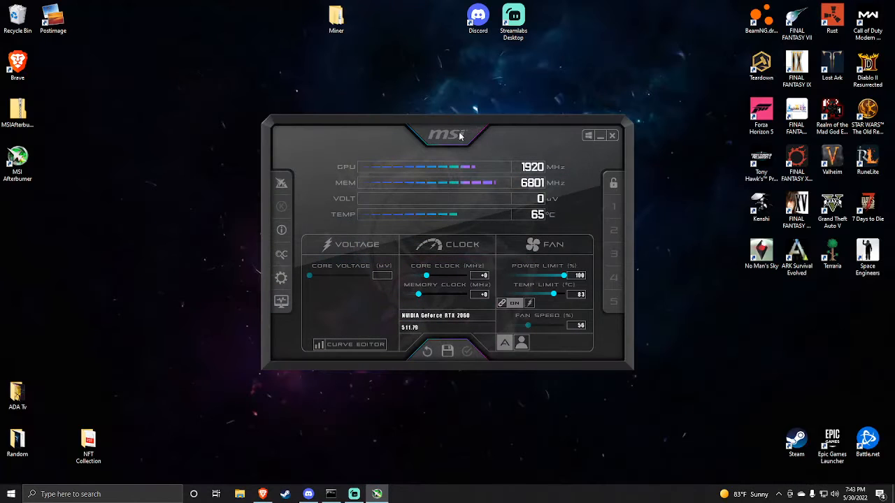
{"action": "left_click_drag", "start_coordinate": [459, 136], "coordinate": [416, 126]}
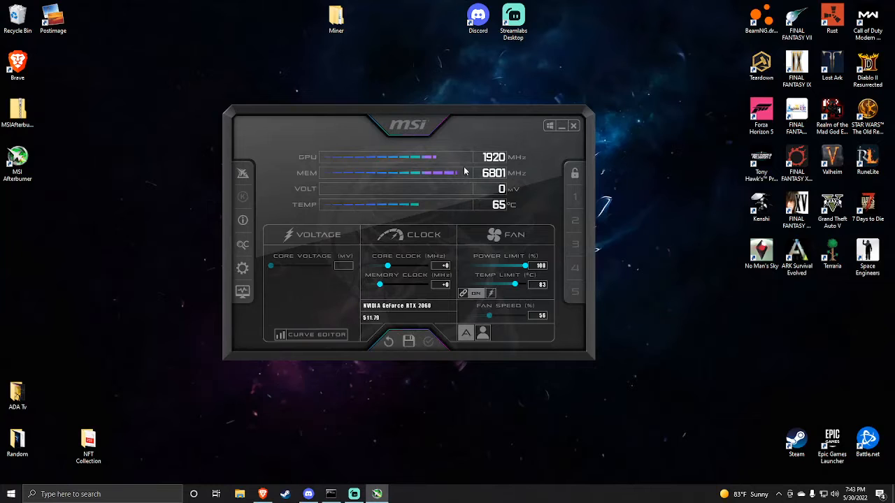
{"action": "left_click_drag", "start_coordinate": [403, 110], "coordinate": [433, 133]}
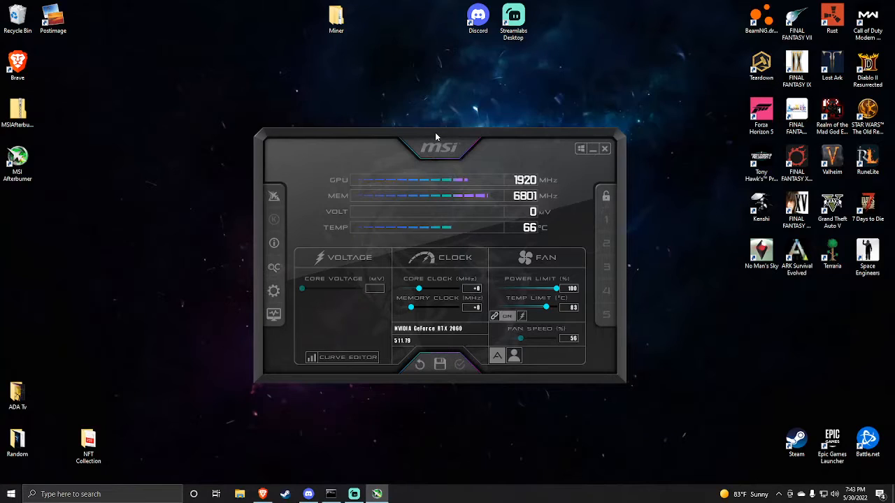
Bring up the nbminer console in the desktop's upper-left area and examine its summaries for hashrate, power and temperature.
{"action": "left_click", "coordinate": [331, 494]}
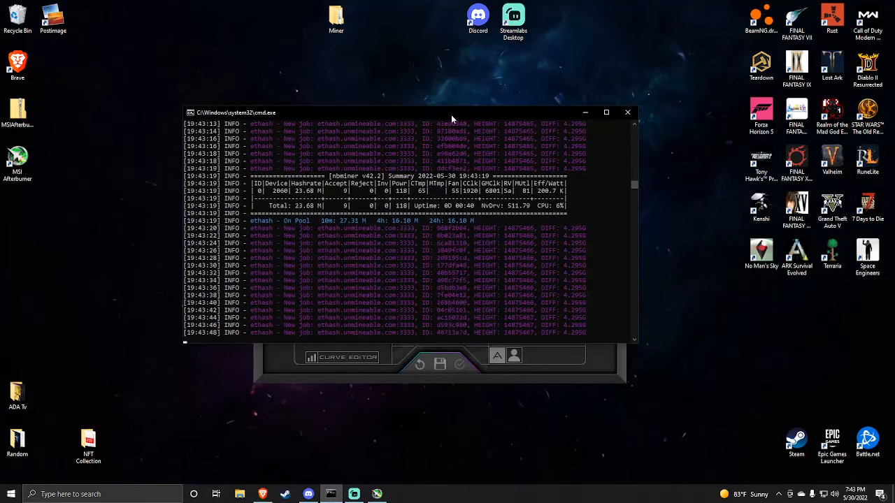
{"action": "left_click_drag", "start_coordinate": [447, 109], "coordinate": [270, 11]}
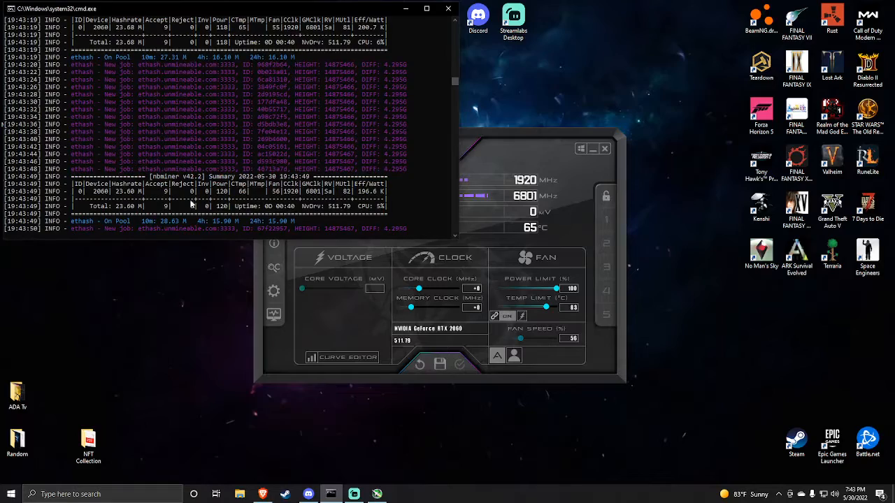
{"action": "scroll", "coordinate": [126, 105], "scroll_direction": "down", "scroll_amount": 5}
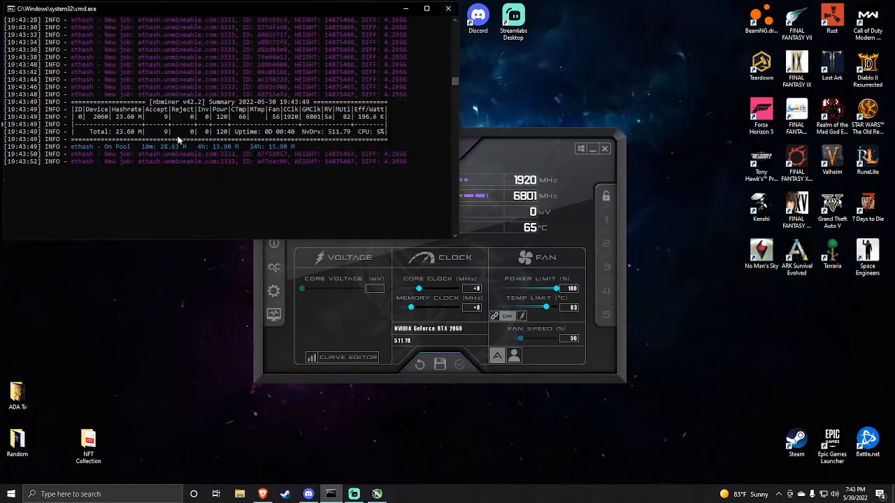
{"action": "scroll", "coordinate": [136, 115], "scroll_direction": "up", "scroll_amount": 6}
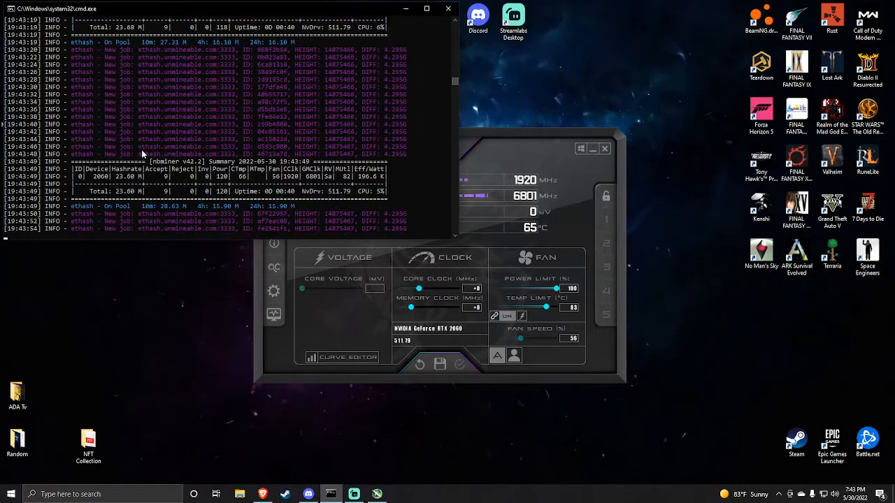
{"action": "scroll", "coordinate": [155, 180], "scroll_direction": "up", "scroll_amount": 15}
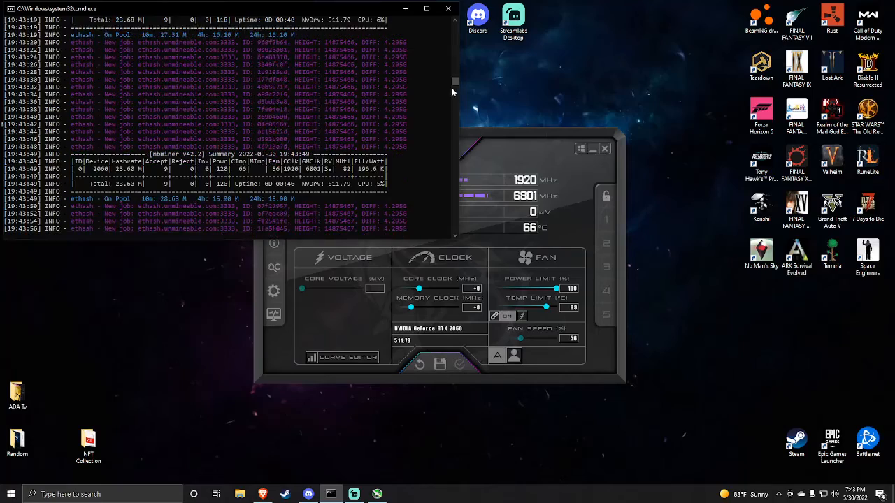
{"action": "scroll", "coordinate": [454, 81], "scroll_direction": "down", "scroll_amount": 15}
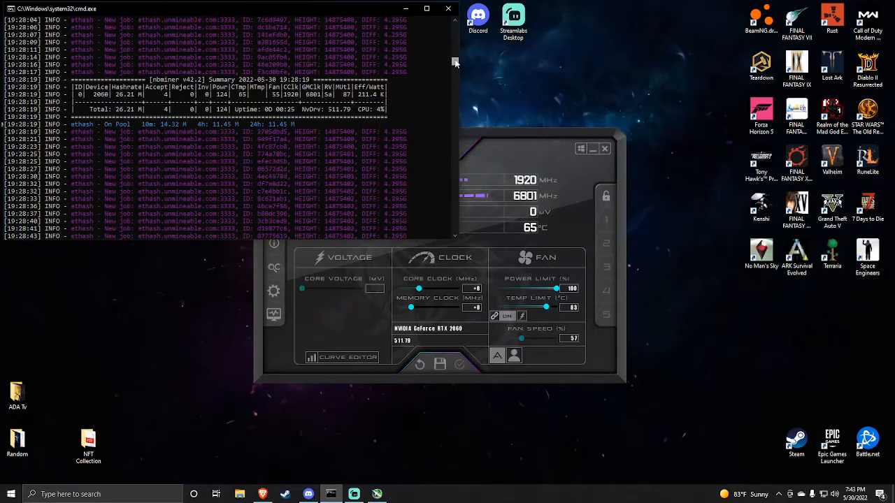
{"action": "scroll", "coordinate": [315, 116], "scroll_direction": "down", "scroll_amount": 6}
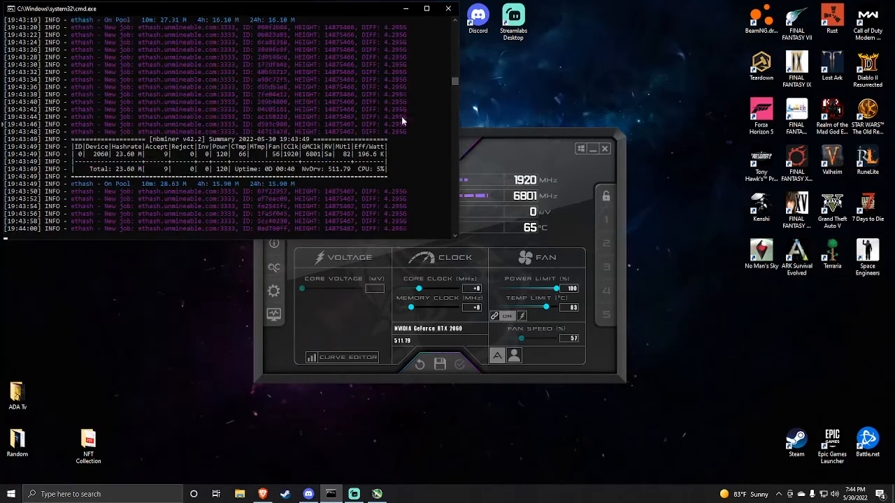
{"action": "scroll", "coordinate": [428, 103], "scroll_direction": "up", "scroll_amount": 2}
Arrange the narrowed miner console and the Afterburner window side by side, keeping the miner's summary columns readable.
{"action": "left_click", "coordinate": [501, 134]}
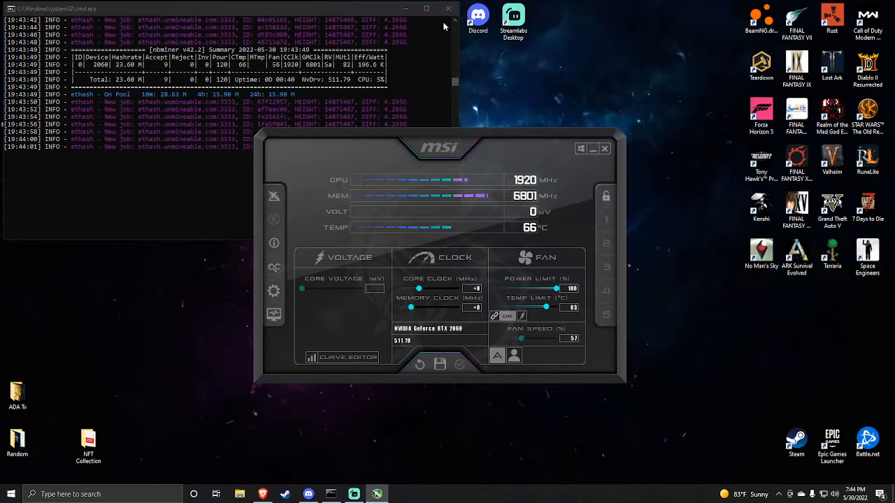
{"action": "left_click_drag", "start_coordinate": [464, 133], "coordinate": [551, 110]}
{"action": "left_click_drag", "start_coordinate": [307, 8], "coordinate": [292, 65]}
{"action": "left_click_drag", "start_coordinate": [445, 105], "coordinate": [393, 107]}
{"action": "left_click_drag", "start_coordinate": [274, 67], "coordinate": [289, 55]}
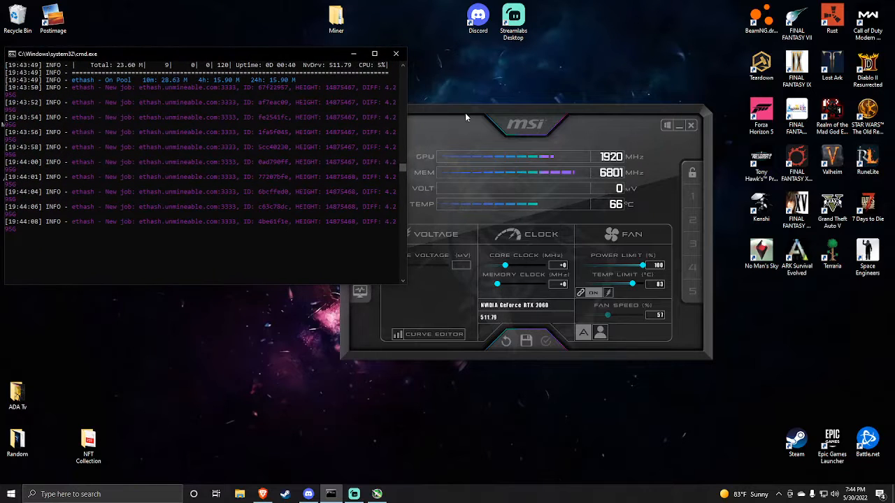
{"action": "left_click_drag", "start_coordinate": [464, 113], "coordinate": [488, 60]}
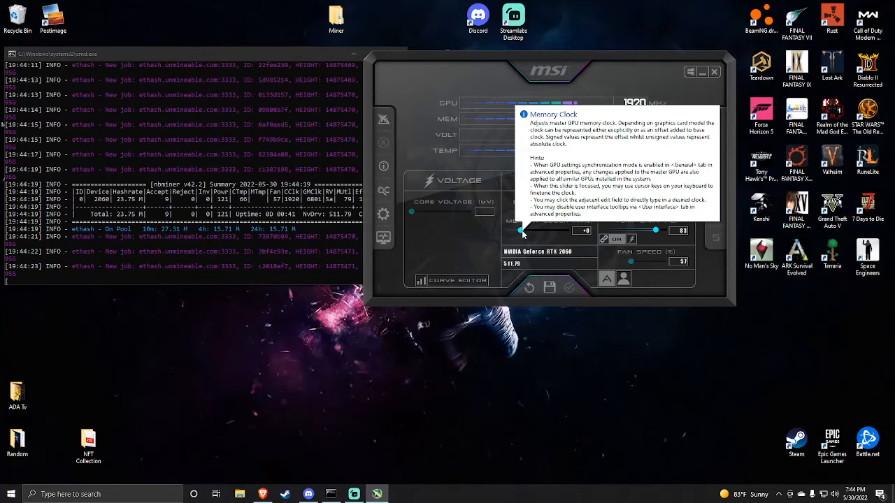
Try to set the memory clock offset to +500 MHz and the core clock offset to -200 MHz.
{"action": "left_click", "coordinate": [583, 230]}
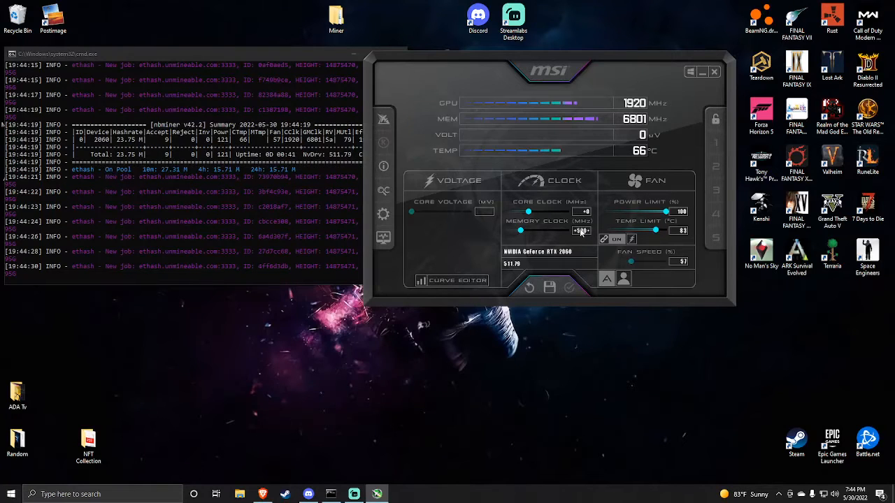
{"action": "type", "text": "500"}
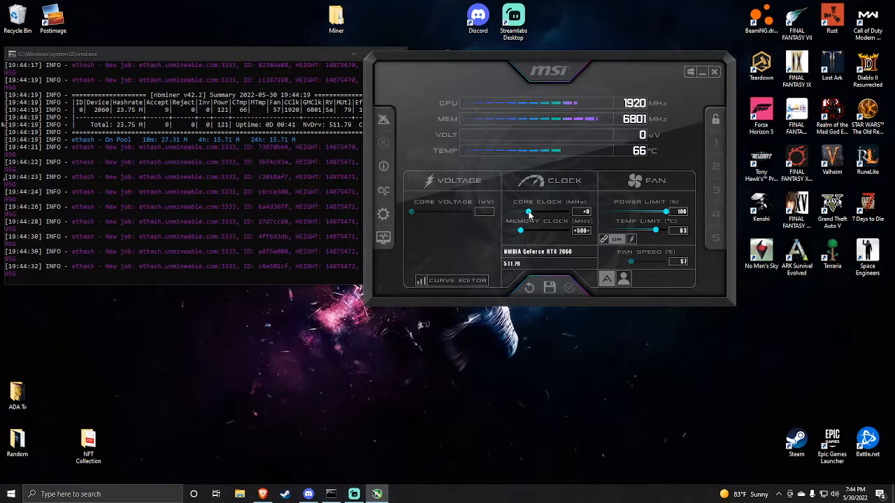
{"action": "left_click_drag", "start_coordinate": [529, 215], "coordinate": [521, 214]}
{"action": "left_click", "coordinate": [583, 211]}
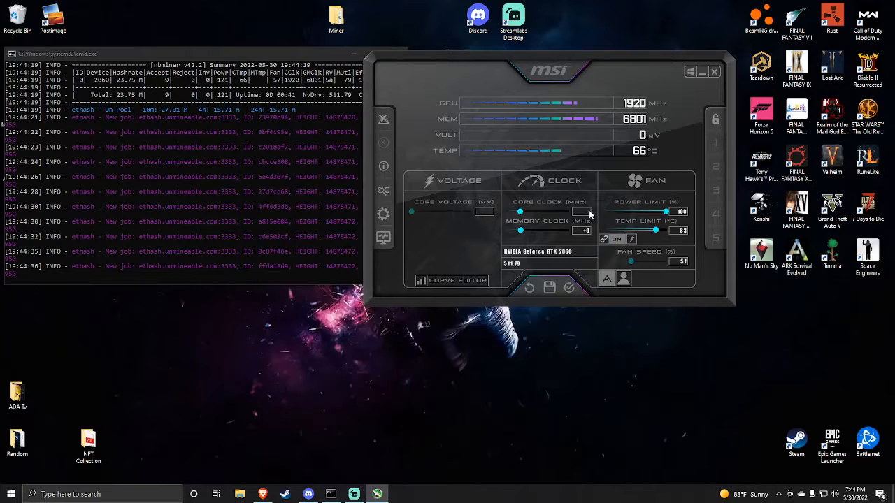
{"action": "type", "text": "-200"}
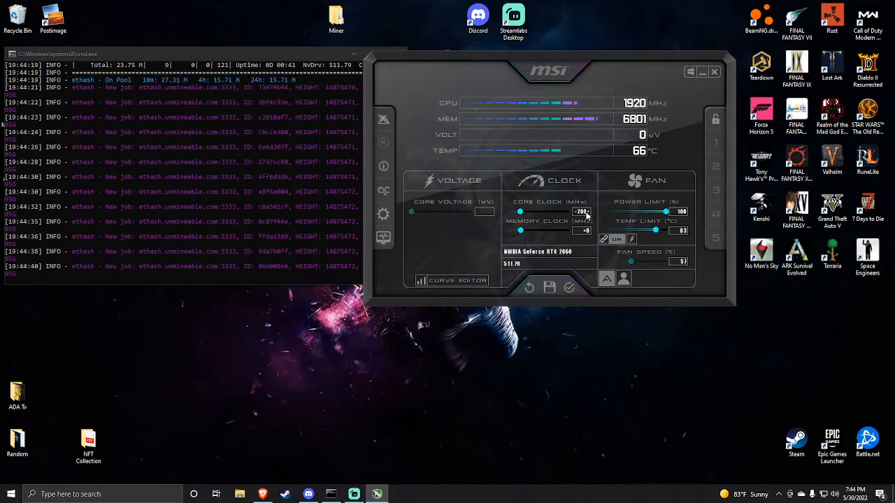
{"action": "left_click", "coordinate": [550, 288]}
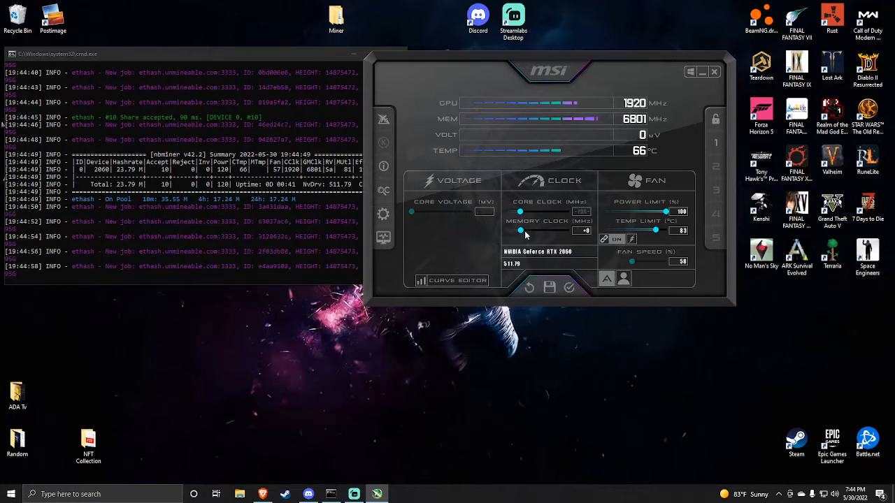
Raise the memory clock offset to +500 MHz and enter -200 MHz as the core clock offset.
{"action": "left_click_drag", "start_coordinate": [521, 231], "coordinate": [533, 232]}
{"action": "left_click", "coordinate": [584, 232]}
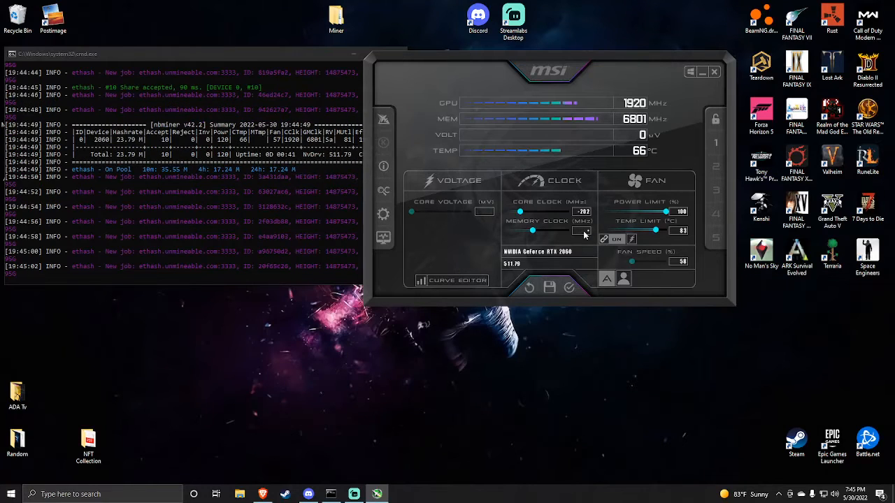
{"action": "type", "text": "500"}
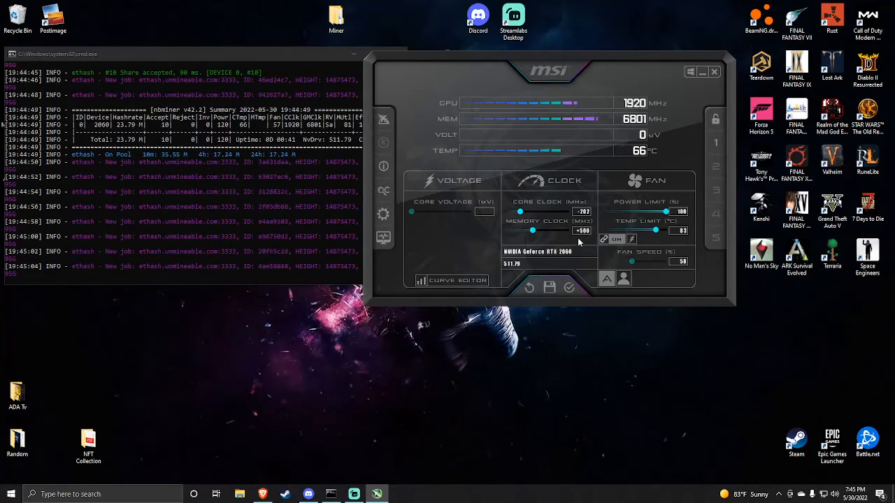
{"action": "left_click", "coordinate": [583, 212]}
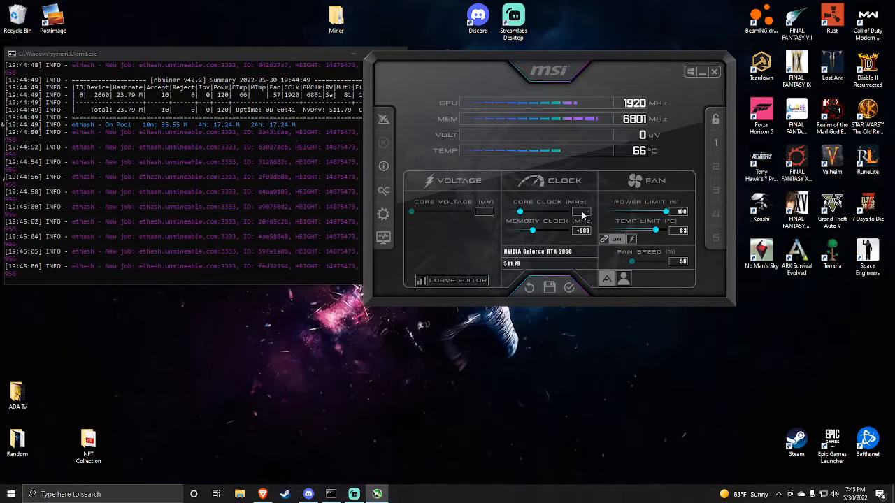
{"action": "type", "text": "-200"}
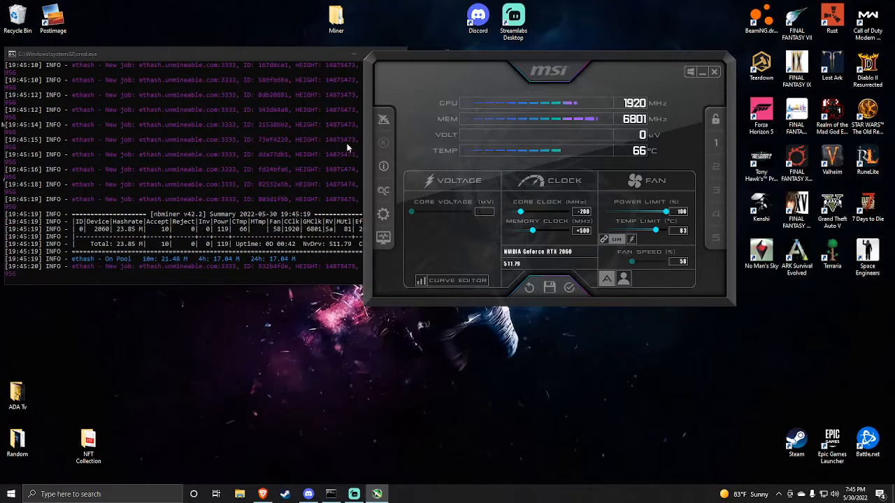
Close the Brave browser and apply the -200 MHz core and +500 MHz memory clock offsets to the card.
{"action": "right_click", "coordinate": [262, 494]}
{"action": "left_click", "coordinate": [256, 475]}
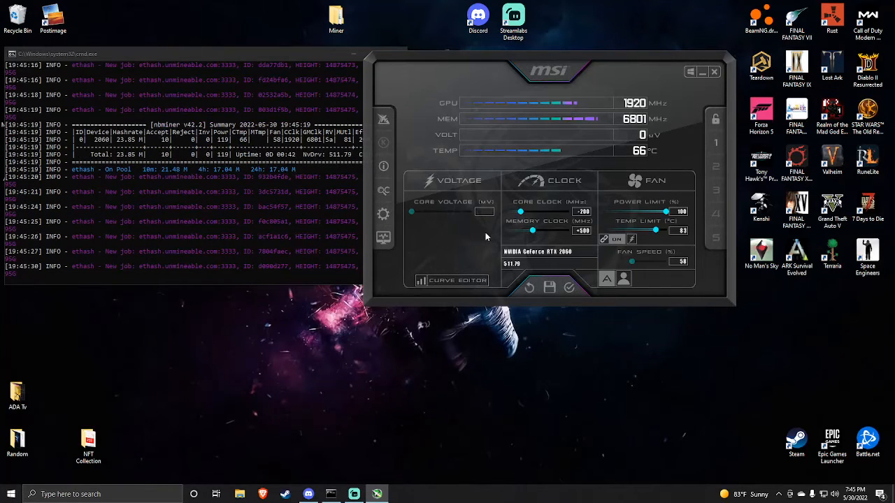
{"action": "left_click", "coordinate": [570, 290]}
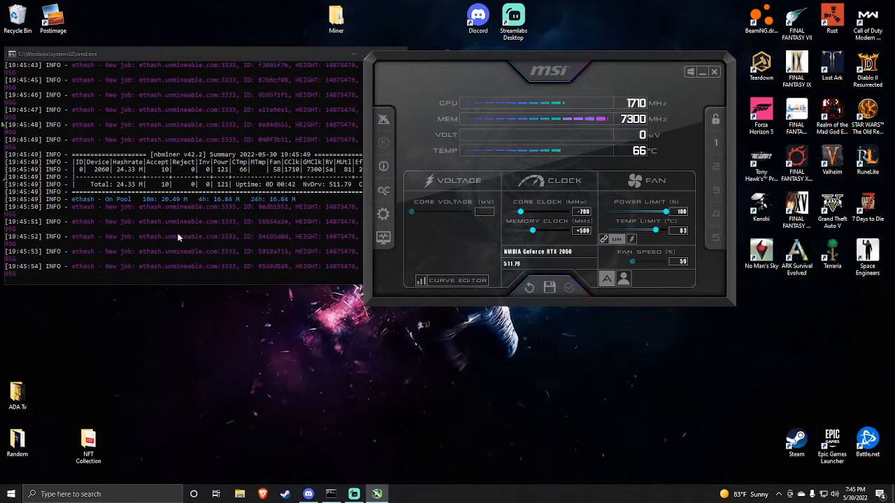
Bring the miner console fully into view to examine its summary's hashrate and power, and return to Afterburner.
{"action": "mouse_move", "coordinate": [132, 53]}
{"action": "left_mouse_down"}
{"action": "mouse_move", "coordinate": [187, 60]}
{"action": "mouse_move", "coordinate": [133, 68]}
{"action": "left_mouse_up"}
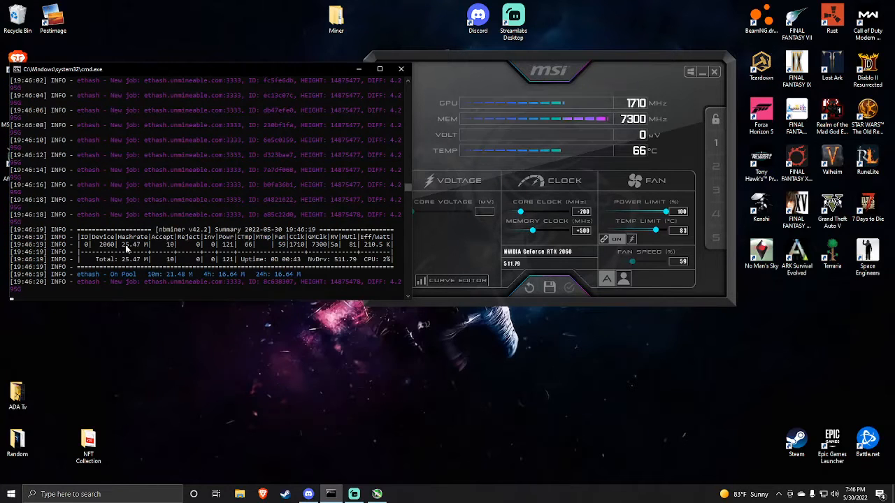
{"action": "left_click", "coordinate": [563, 58]}
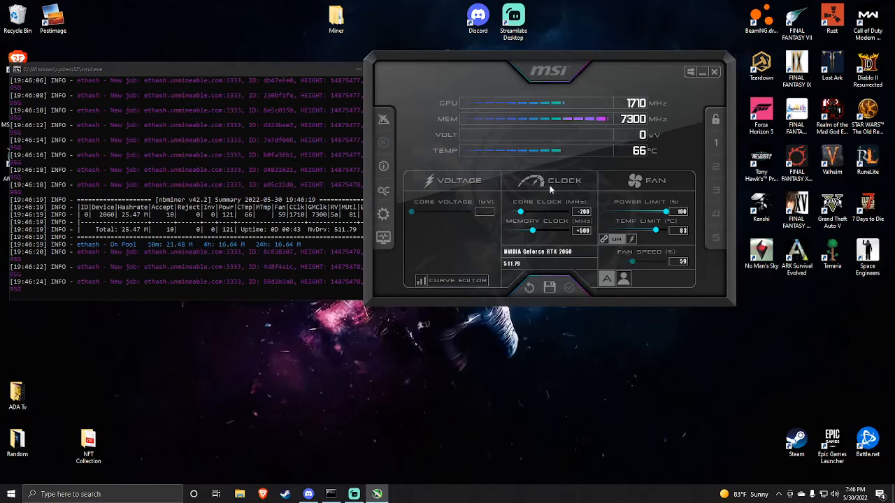
Raise the memory clock offset to +700 MHz, lower the core clock offset to -260 MHz and apply both.
{"action": "left_click", "coordinate": [582, 230]}
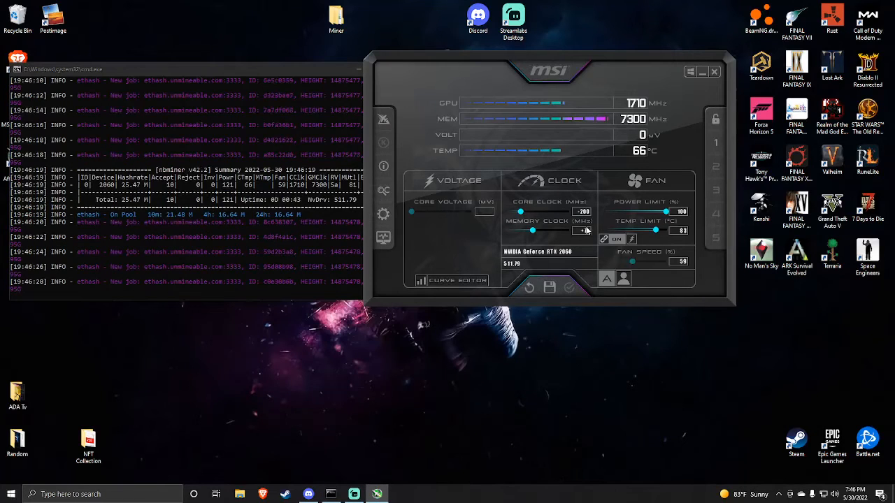
{"action": "type", "text": "700"}
{"action": "key", "text": "Return"}
{"action": "left_click_drag", "start_coordinate": [521, 212], "coordinate": [517, 213]}
{"action": "left_click", "coordinate": [570, 288]}
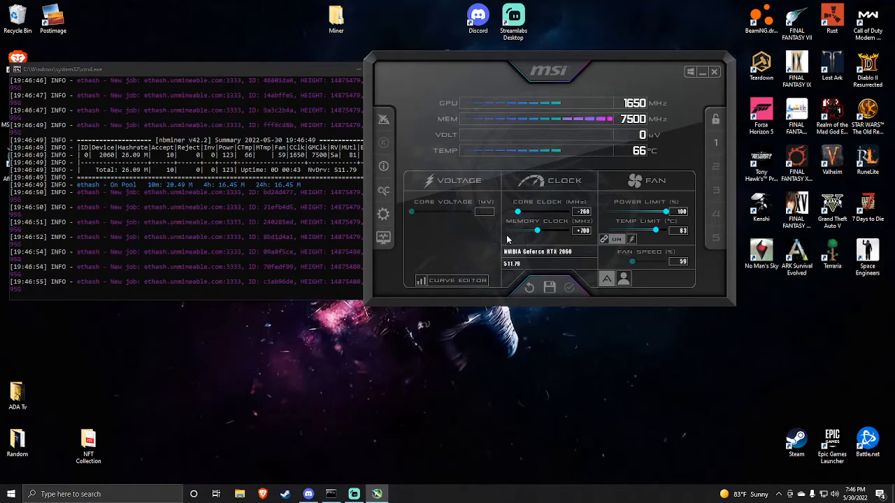
Set the memory clock offset to +850 MHz and the core clock offset to -300 MHz, and apply them.
{"action": "left_click", "coordinate": [584, 233]}
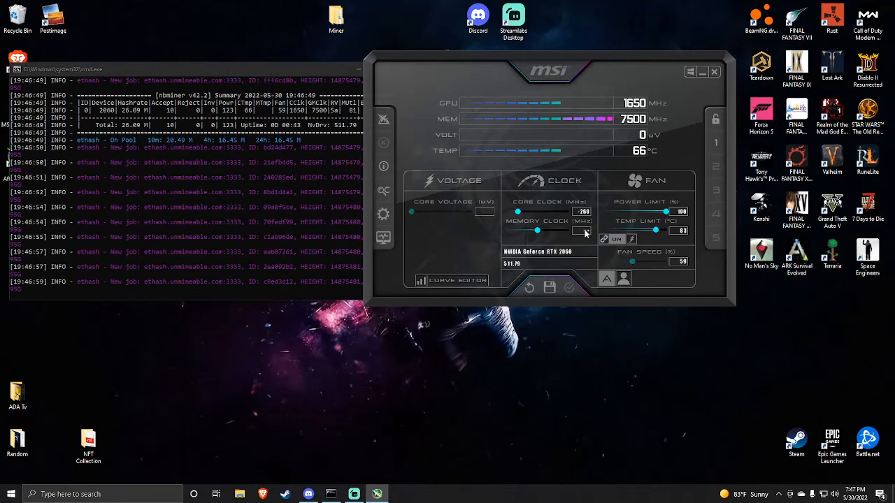
{"action": "type", "text": "850"}
{"action": "key", "text": "Return"}
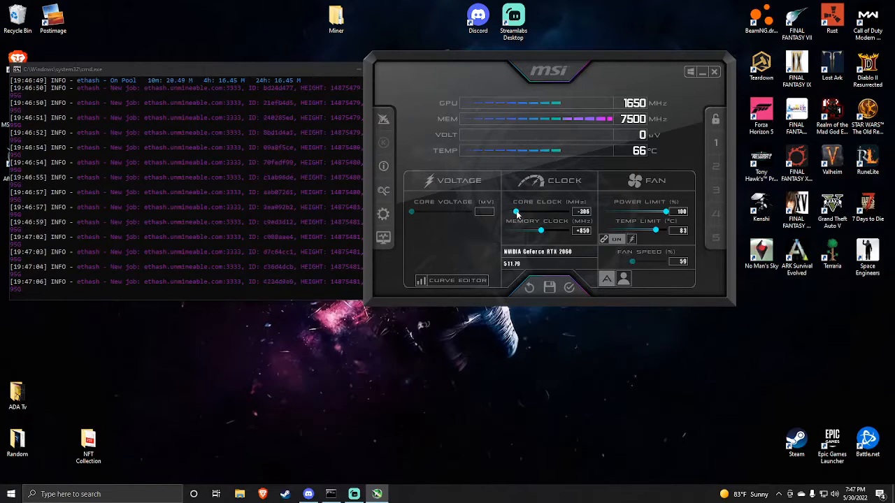
{"action": "left_click", "coordinate": [584, 212]}
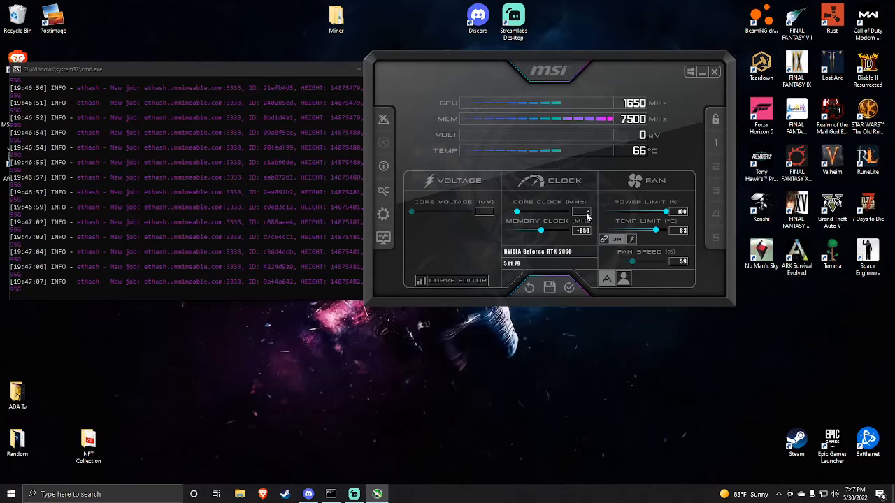
{"action": "type", "text": "-300"}
{"action": "key", "text": "Return"}
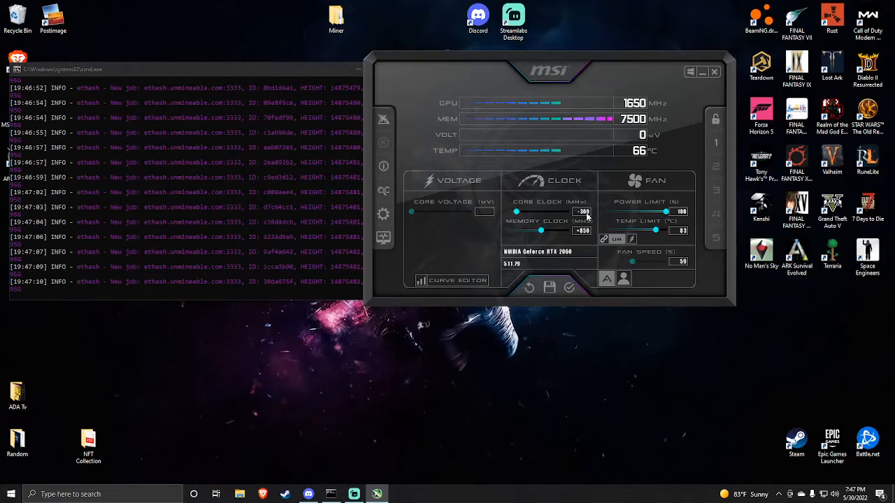
{"action": "left_click", "coordinate": [569, 287]}
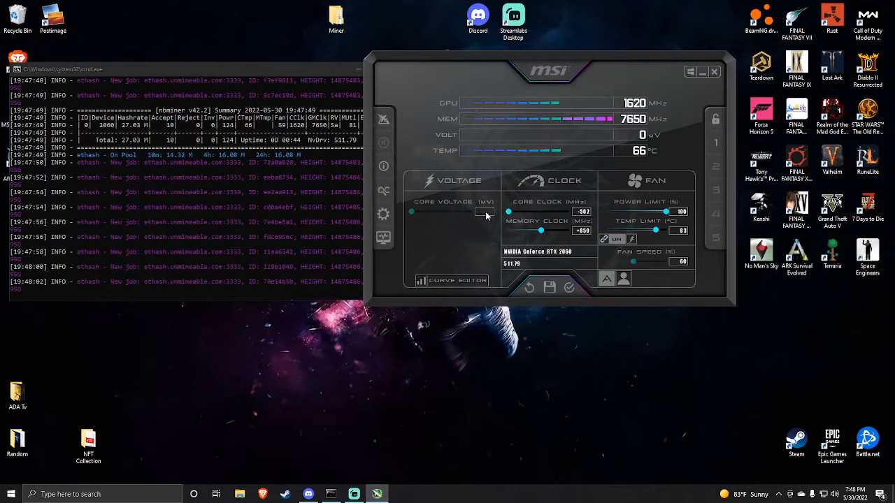
Set the core clock offset to -500 MHz and apply it to test the effect on hashrate.
{"action": "left_click", "coordinate": [585, 213]}
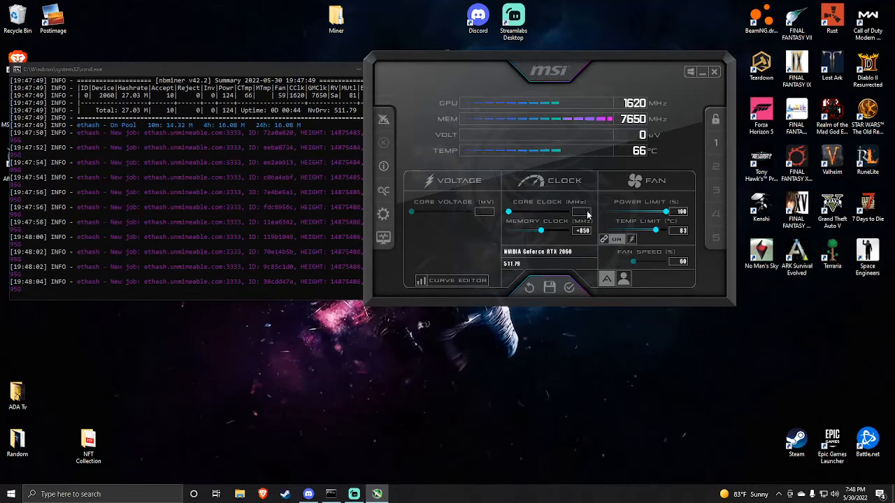
{"action": "type", "text": "-500"}
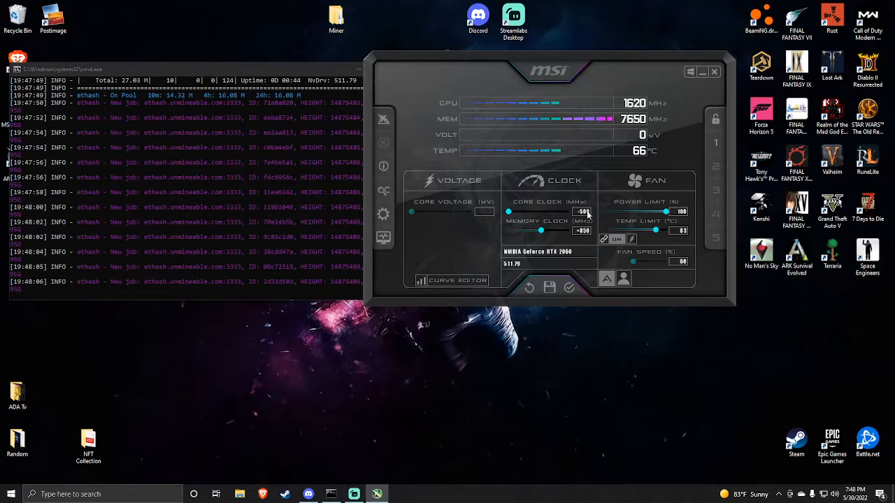
{"action": "left_click", "coordinate": [569, 287]}
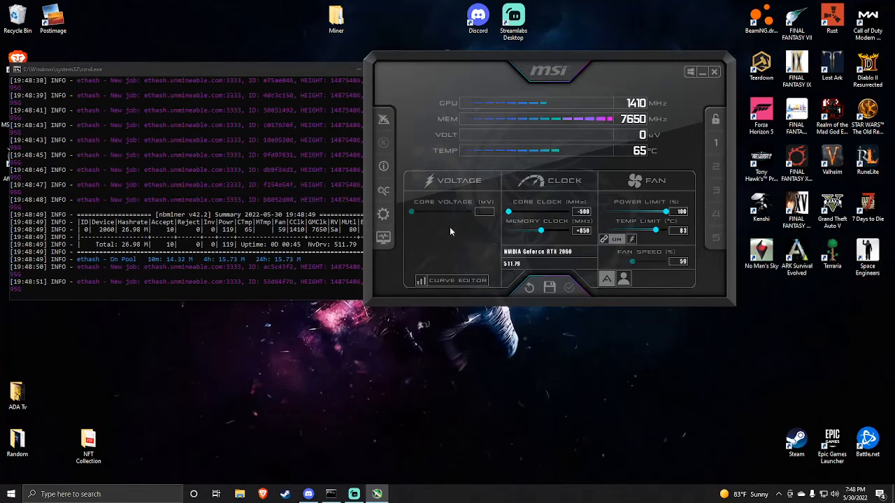
Set the core clock offset to -350 MHz and the memory clock offset to +900 MHz, and apply both.
{"action": "left_click", "coordinate": [585, 214]}
{"action": "type", "text": "-"}
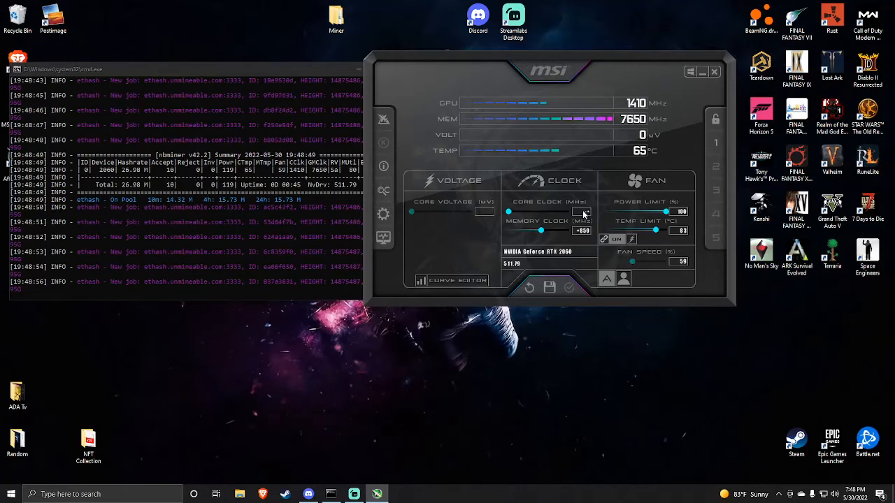
{"action": "type", "text": "350"}
{"action": "key", "text": "Return"}
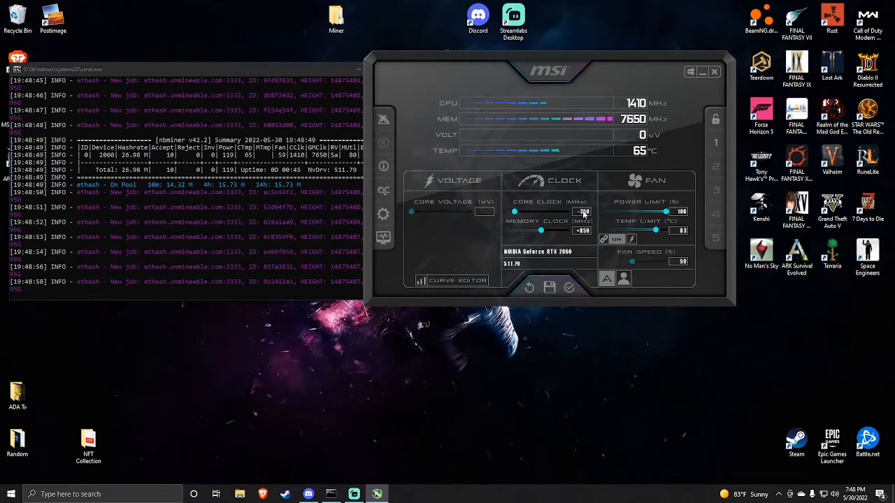
{"action": "left_click", "coordinate": [583, 232]}
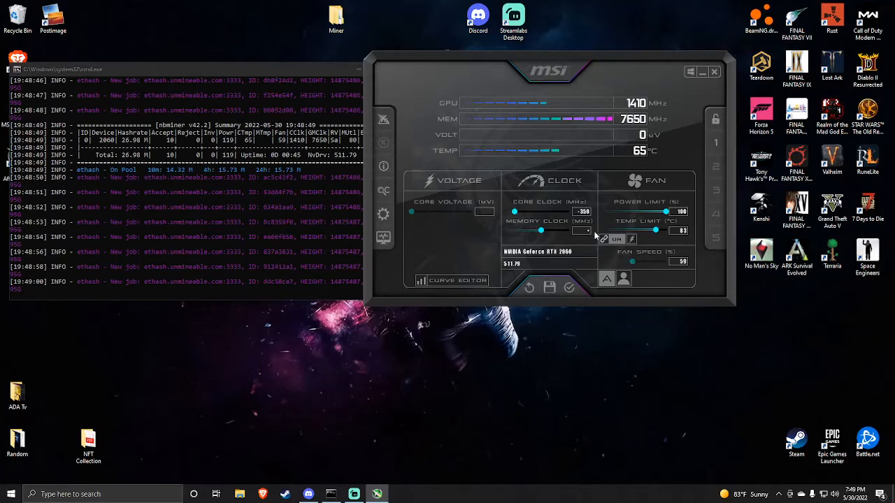
{"action": "type", "text": "+900"}
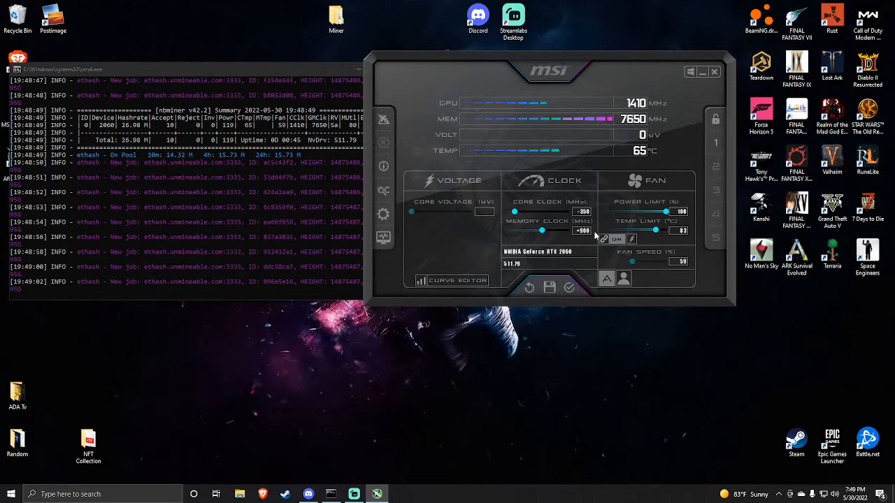
{"action": "left_click", "coordinate": [568, 287]}
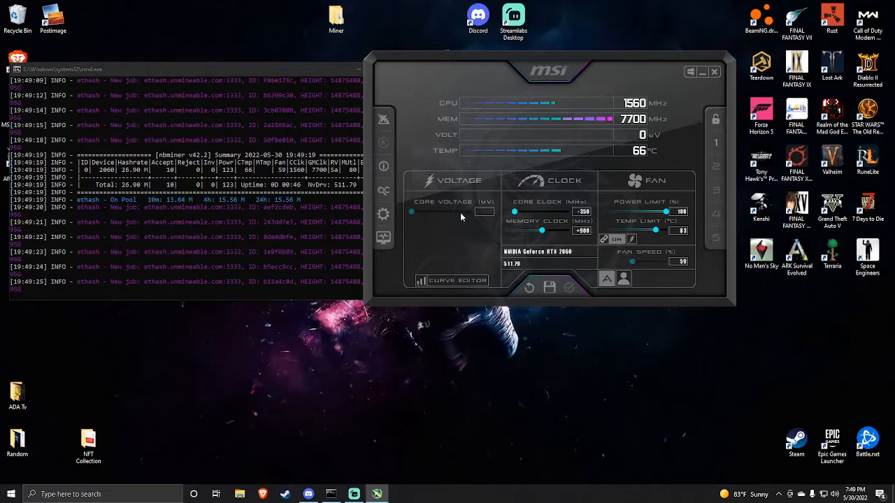
Save the tuned clock settings to profile slot 1.
{"action": "mouse_move", "coordinate": [459, 211]}
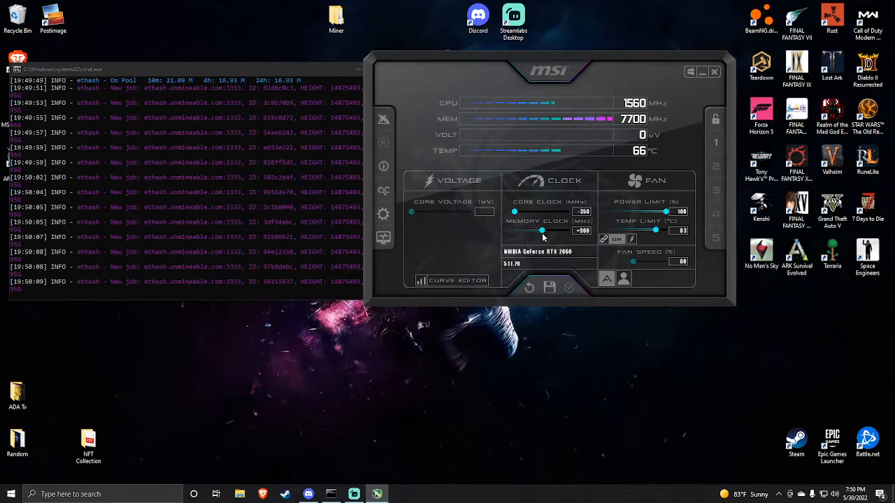
{"action": "left_click", "coordinate": [550, 287]}
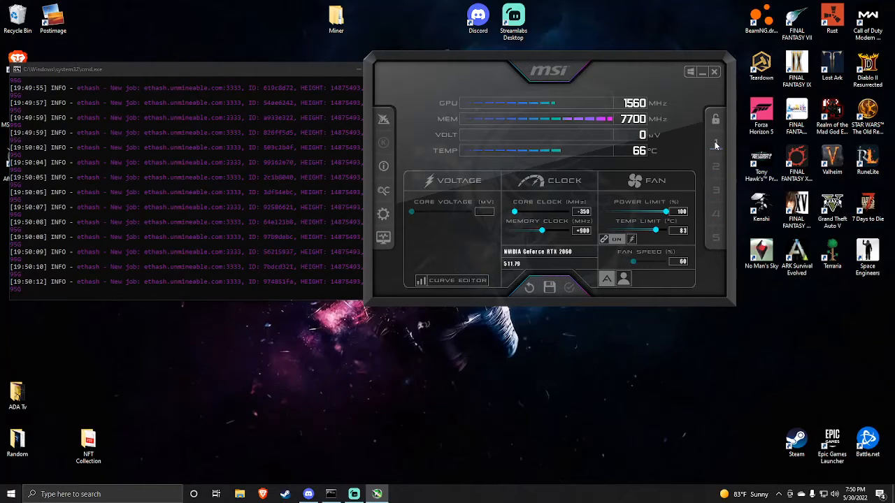
{"action": "left_click", "coordinate": [715, 144]}
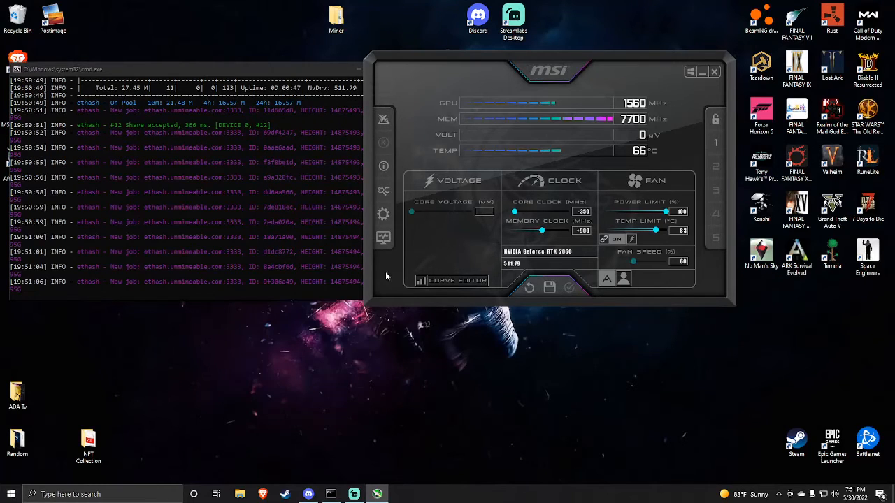
Open the hardware monitor, examine its graphs from GPU temperature and clocks to power and fan speed, and close it.
{"action": "left_click", "coordinate": [384, 238]}
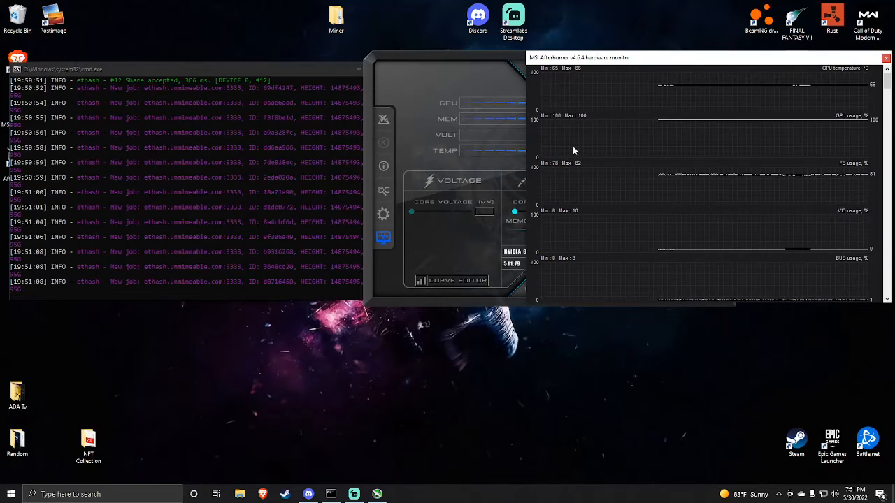
{"action": "left_click_drag", "start_coordinate": [660, 61], "coordinate": [476, 190]}
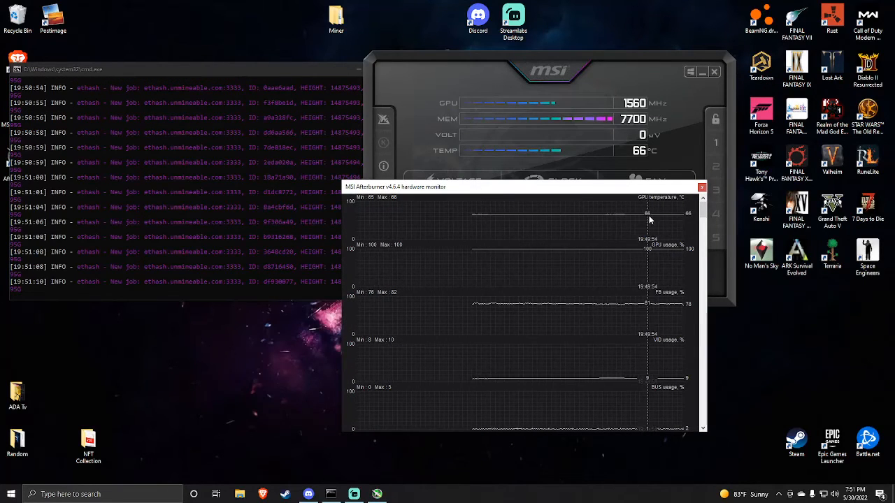
{"action": "scroll", "coordinate": [616, 243], "scroll_direction": "down", "scroll_amount": 1}
{"action": "scroll", "coordinate": [616, 242], "scroll_direction": "down", "scroll_amount": 3}
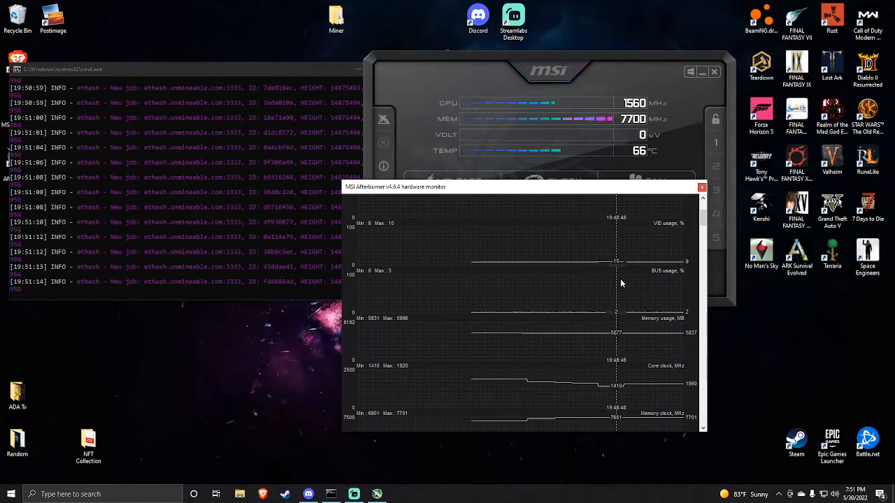
{"action": "scroll", "coordinate": [619, 282], "scroll_direction": "down", "scroll_amount": 1}
{"action": "scroll", "coordinate": [621, 271], "scroll_direction": "down", "scroll_amount": 1}
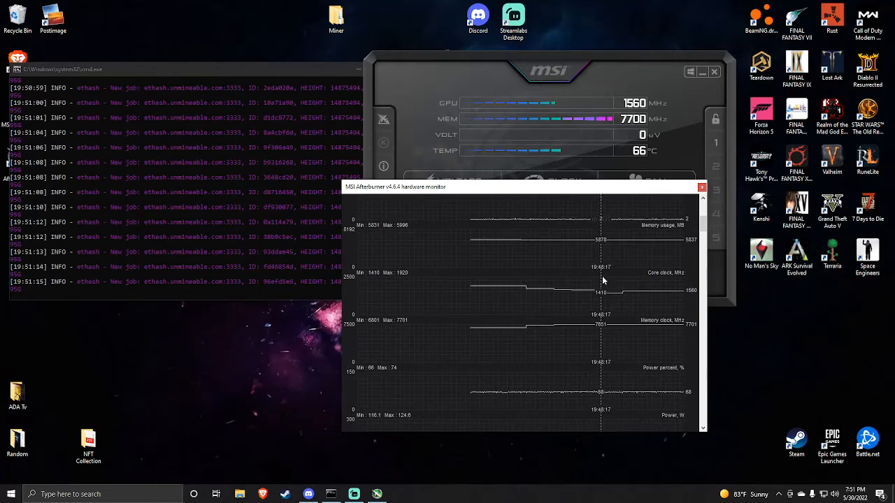
{"action": "scroll", "coordinate": [592, 286], "scroll_direction": "down", "scroll_amount": 4}
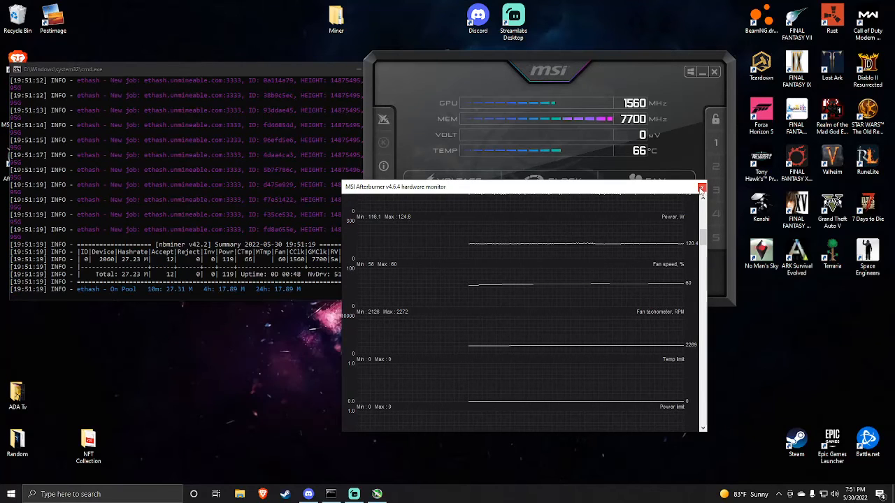
{"action": "left_click", "coordinate": [701, 188]}
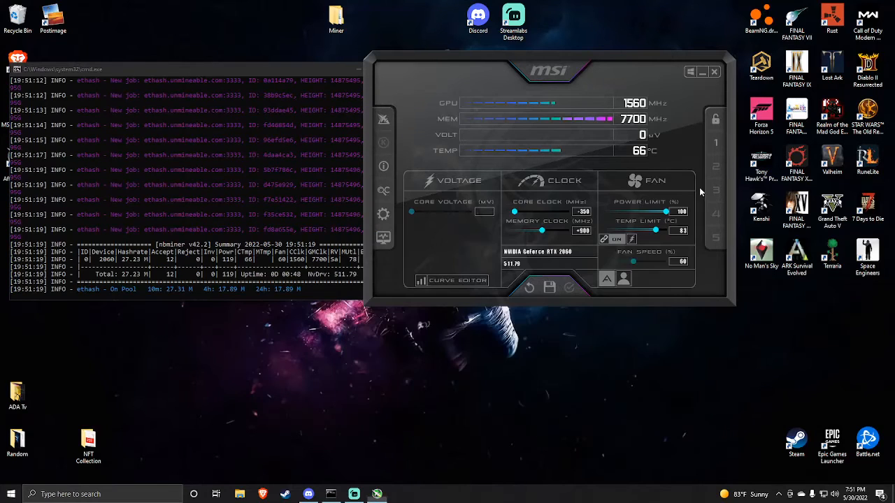
Open the overclocking scanner for a brief look and close it without running a scan.
{"action": "left_click", "coordinate": [383, 193]}
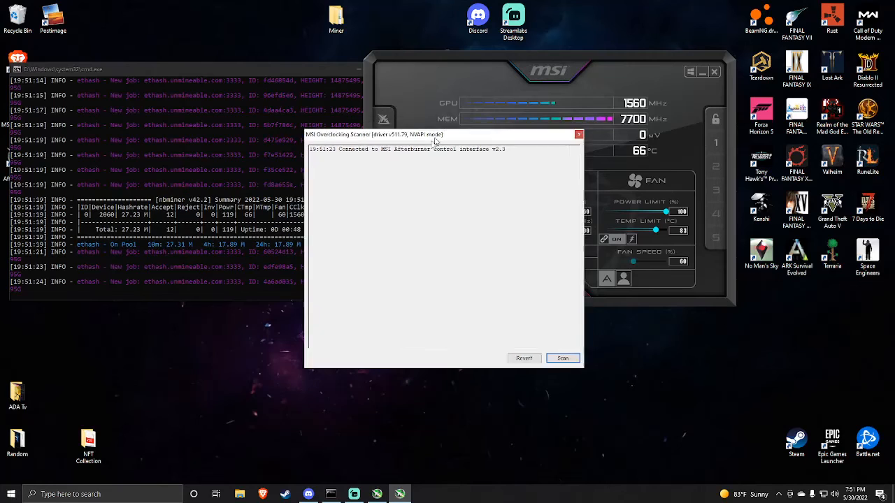
{"action": "left_click_drag", "start_coordinate": [434, 139], "coordinate": [419, 158]}
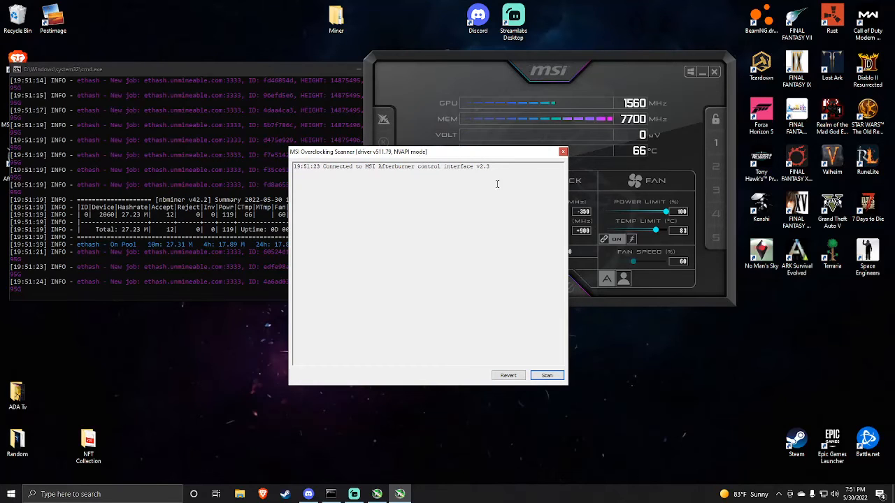
{"action": "left_click", "coordinate": [562, 152]}
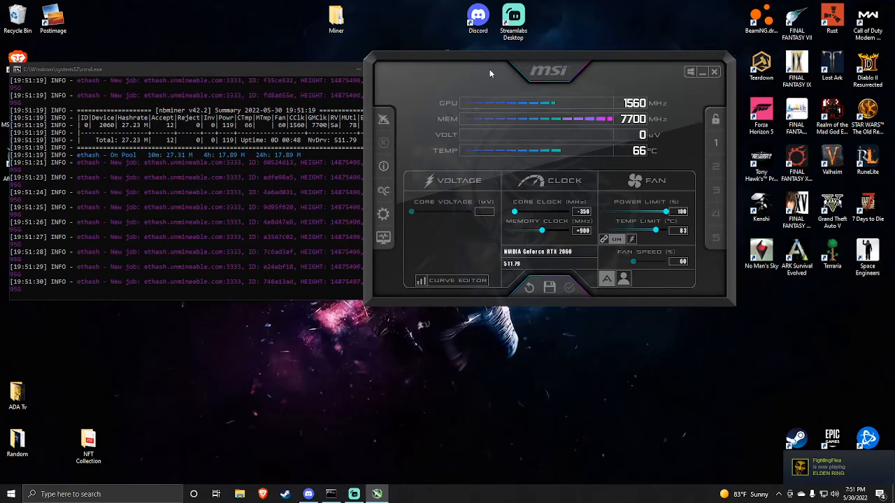
{"action": "left_click_drag", "start_coordinate": [522, 60], "coordinate": [514, 77]}
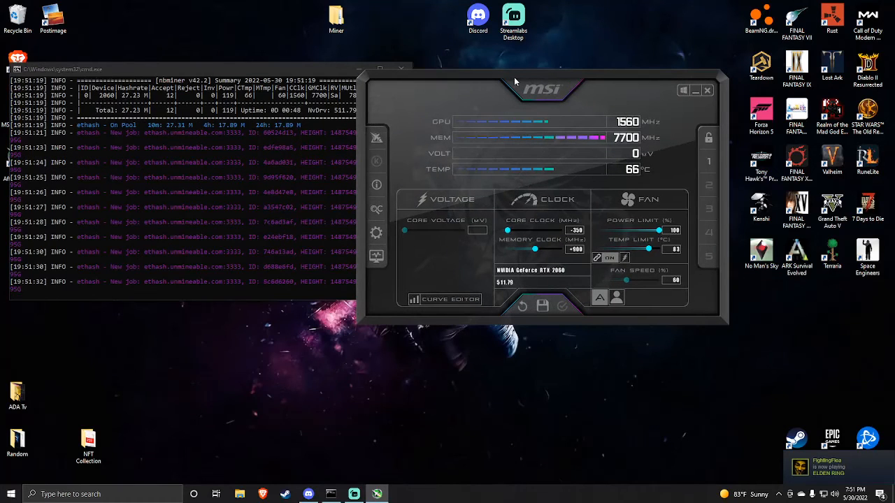